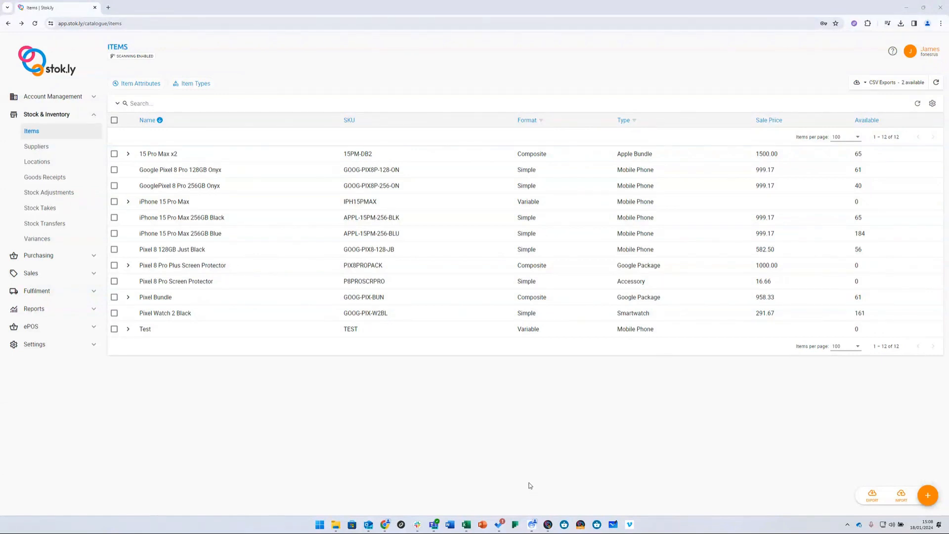
Step: Switch to the Stok.ly Items Import workbook in Excel and review the SKU, Is Variable, Item Type and Name entries in row 2
{"action": "mouse_move", "coordinate": [466, 525]}
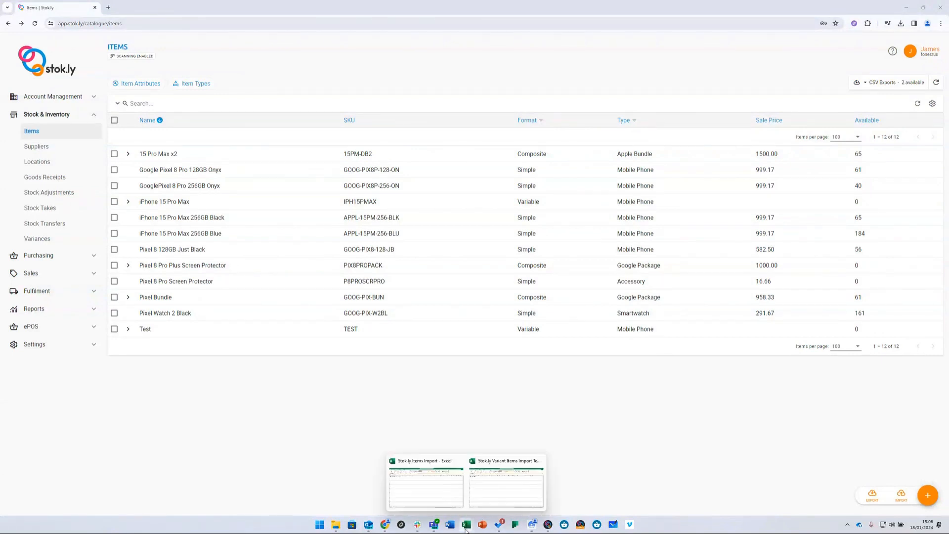
{"action": "left_click", "coordinate": [452, 501]}
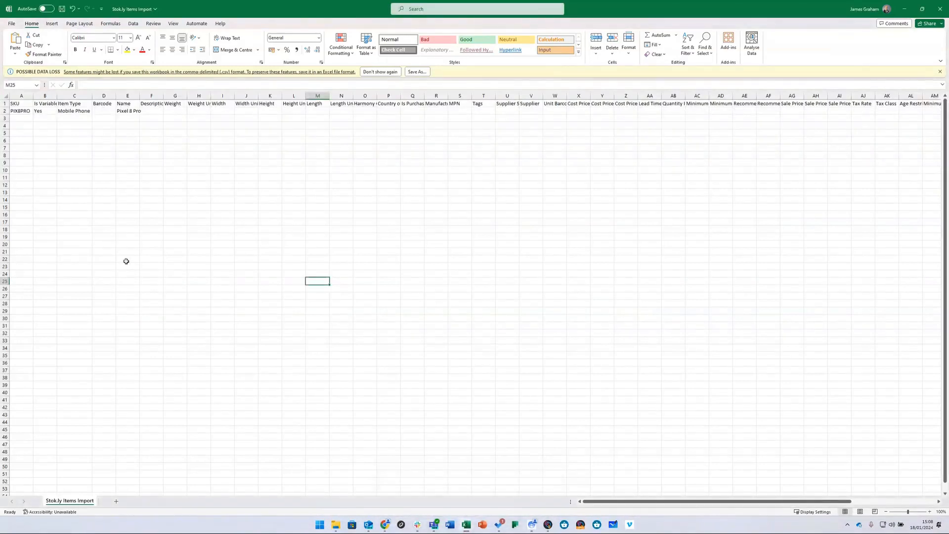
{"action": "left_click", "coordinate": [20, 111]}
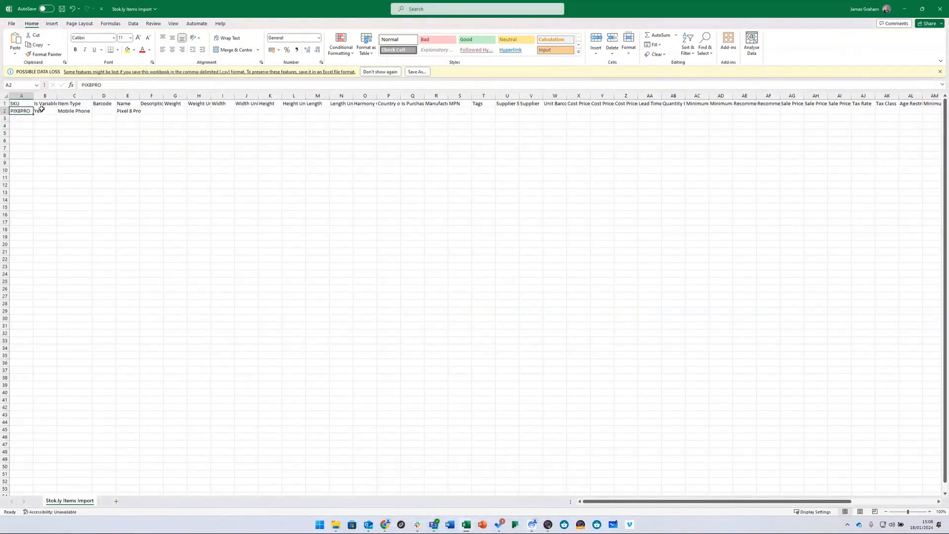
{"action": "left_click", "coordinate": [44, 112]}
{"action": "left_click", "coordinate": [44, 105]}
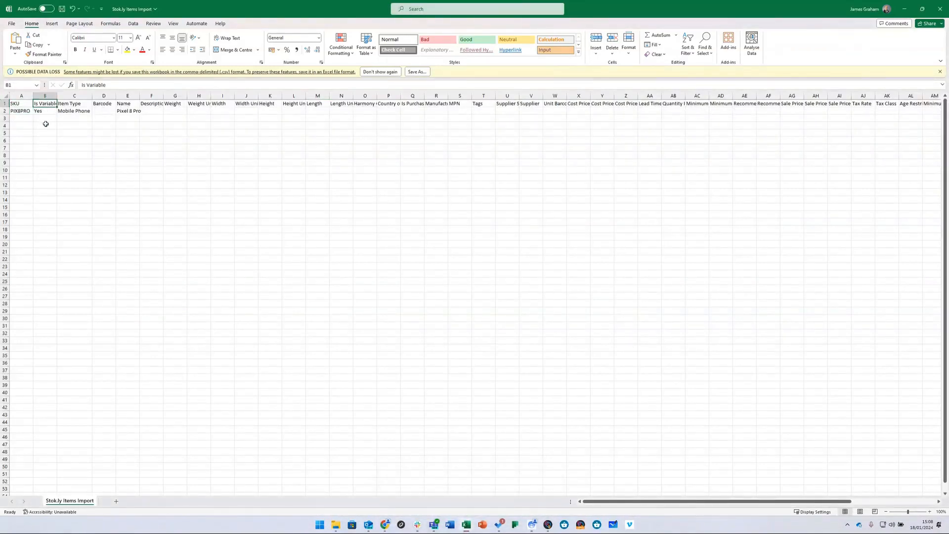
{"action": "left_click", "coordinate": [44, 112]}
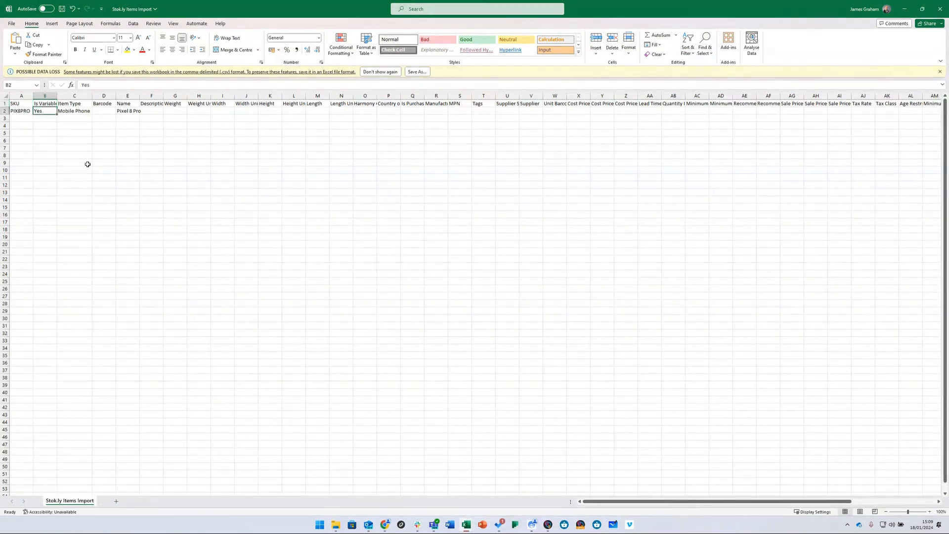
{"action": "left_click", "coordinate": [79, 111]}
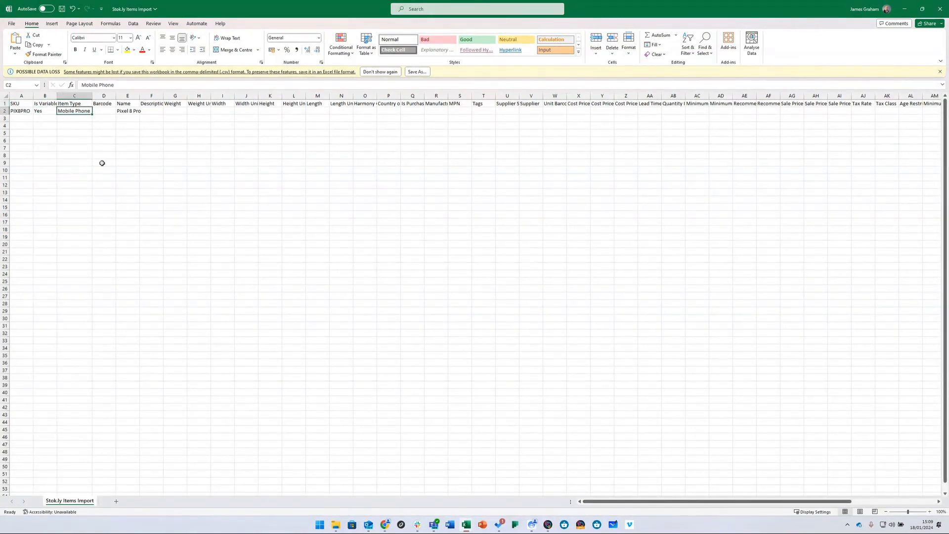
{"action": "left_click", "coordinate": [135, 110]}
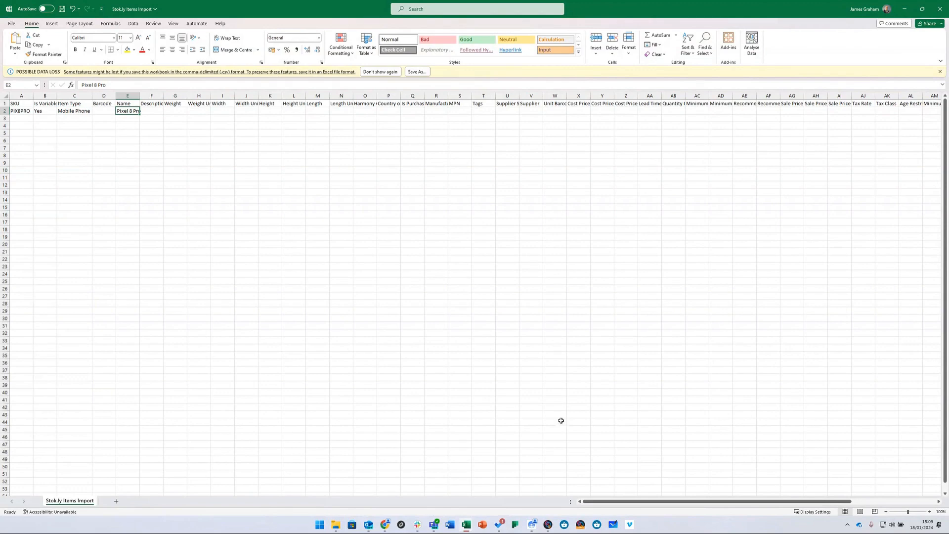
Step: Check the Variable Attribute column header and its row 2 entry at the far end of the items import sheet
{"action": "left_click_drag", "start_coordinate": [664, 504], "coordinate": [747, 503]}
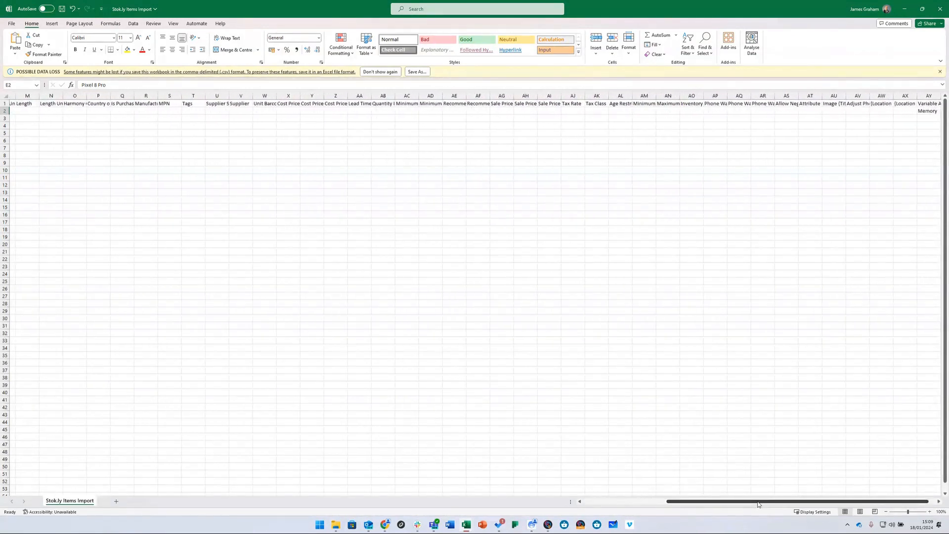
{"action": "left_click", "coordinate": [929, 105]}
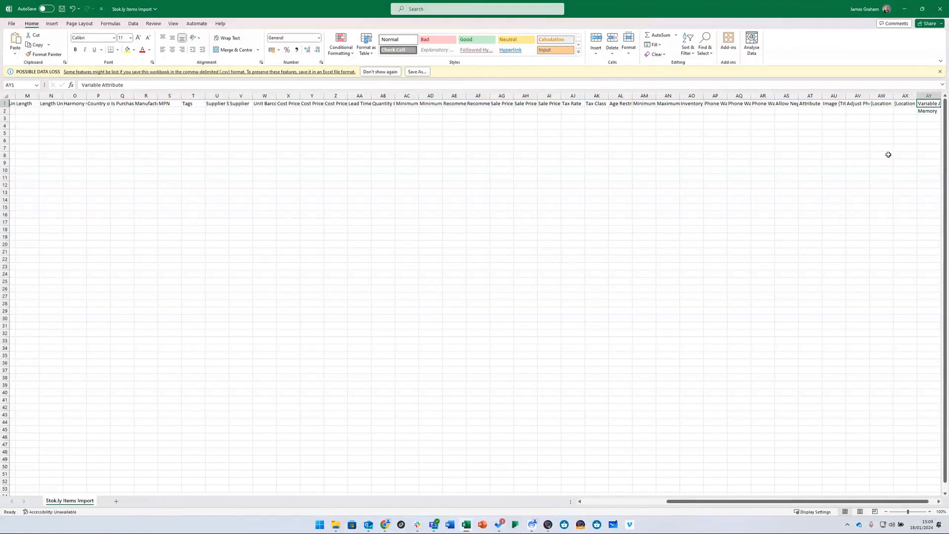
{"action": "left_click", "coordinate": [931, 112]}
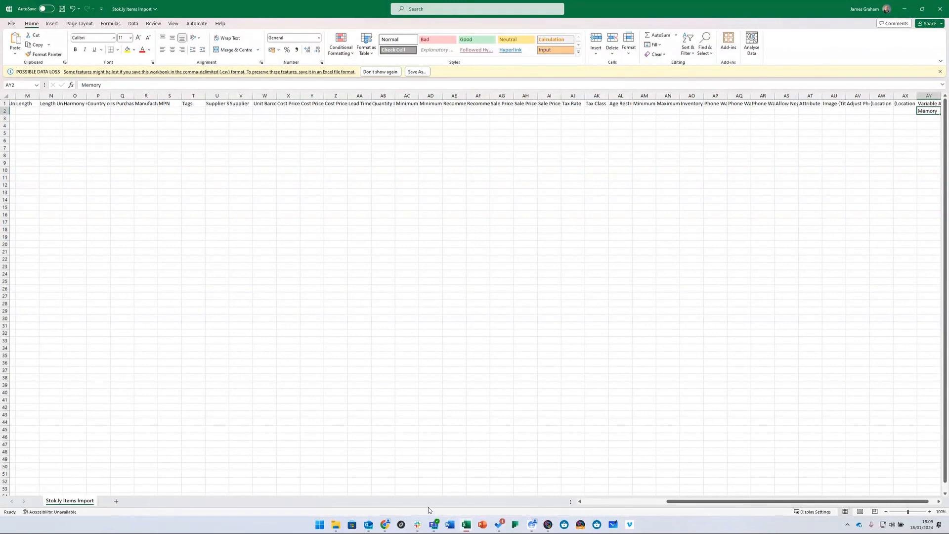
Step: Switch to Stok.ly in the browser, view the list of item attributes and return to the items list
{"action": "left_click", "coordinate": [385, 524]}
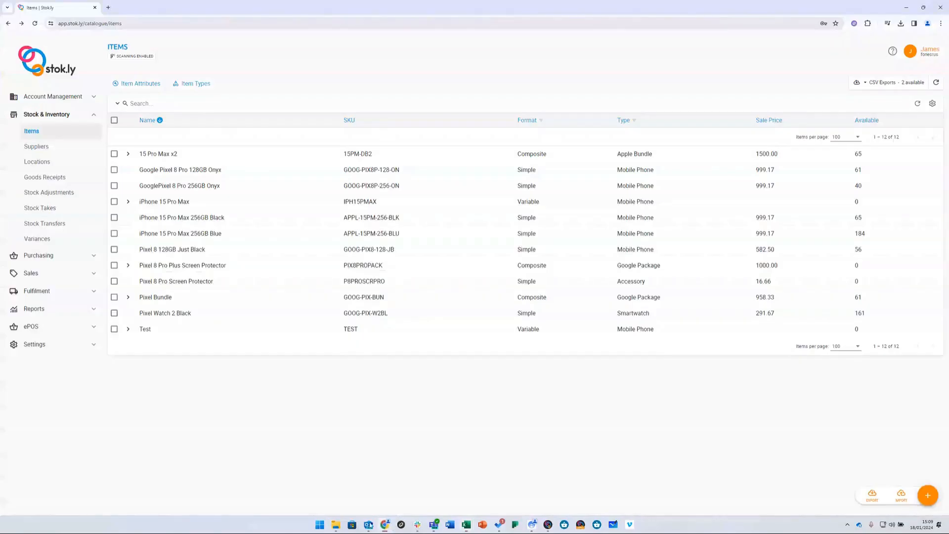
{"action": "left_click", "coordinate": [117, 83]}
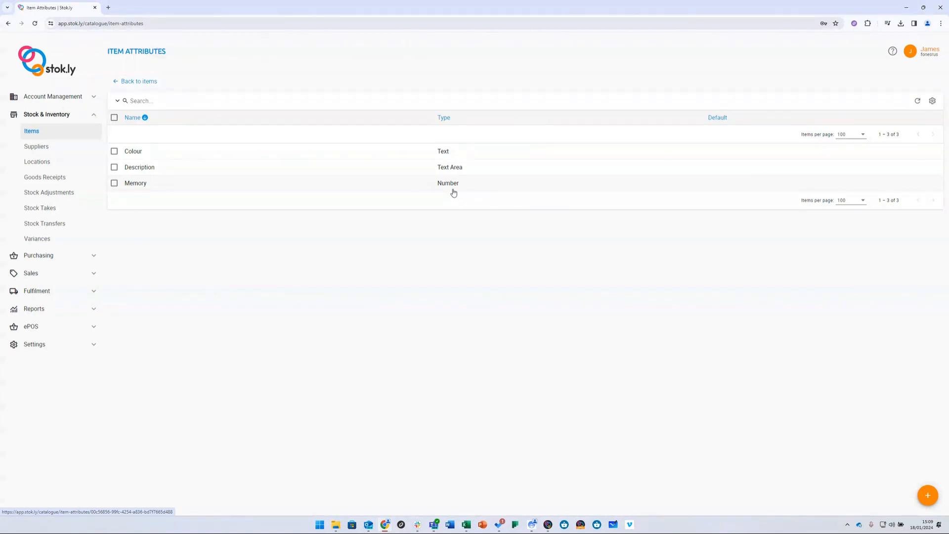
{"action": "left_click", "coordinate": [138, 83]}
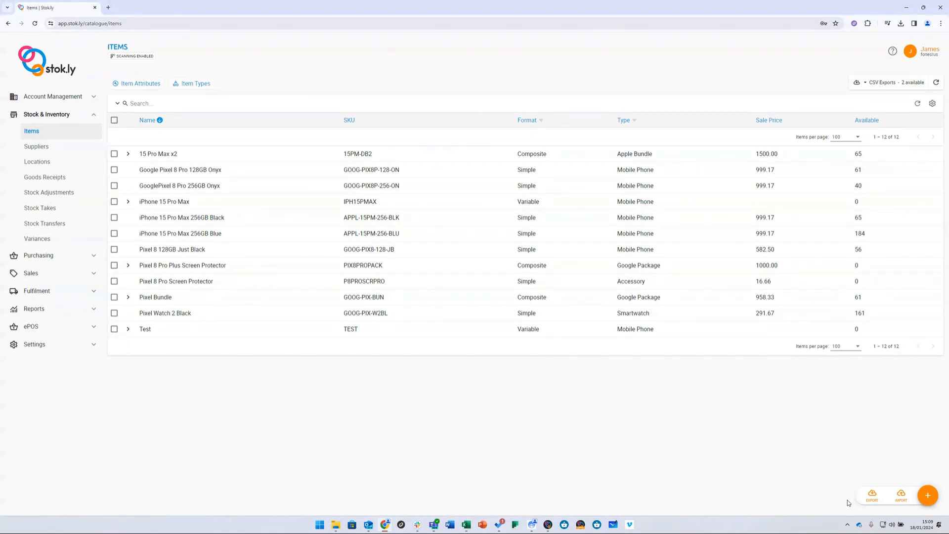
Step: Start an items import and load the Stok.ly Items Import CSV file
{"action": "left_click", "coordinate": [902, 502]}
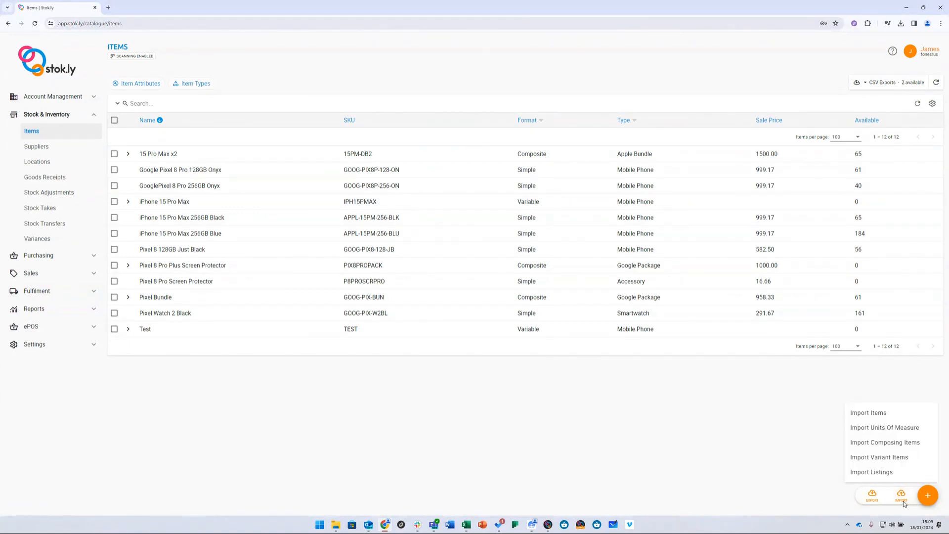
{"action": "left_click", "coordinate": [870, 418]}
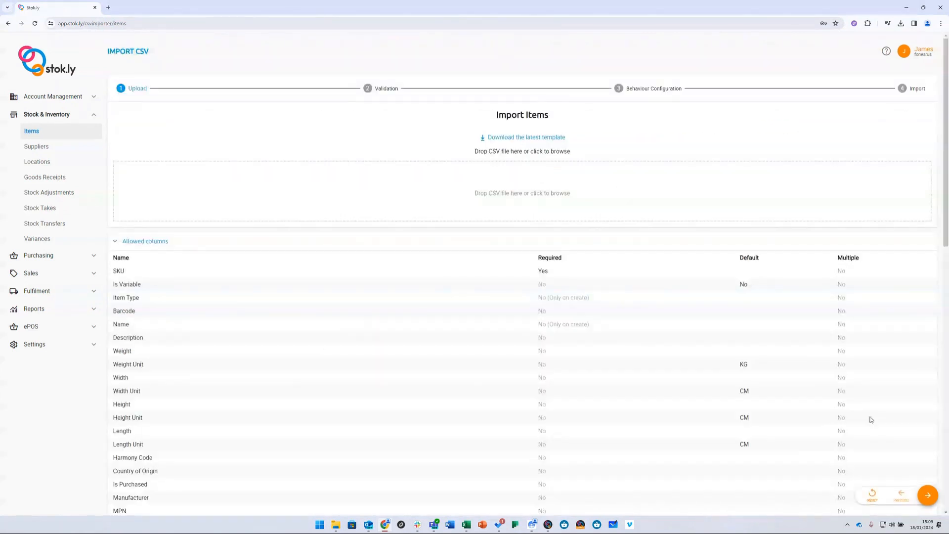
{"action": "left_click", "coordinate": [505, 191]}
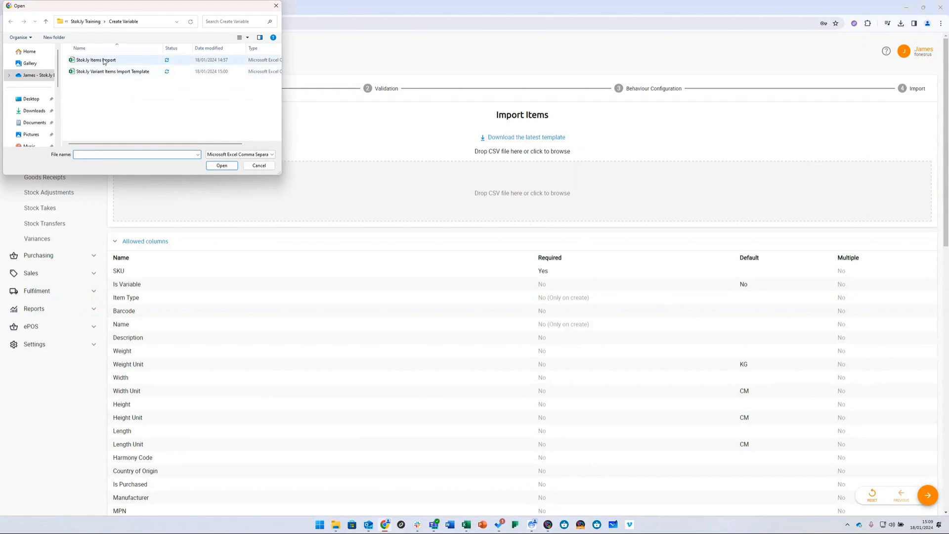
{"action": "double_click", "coordinate": [99, 61]}
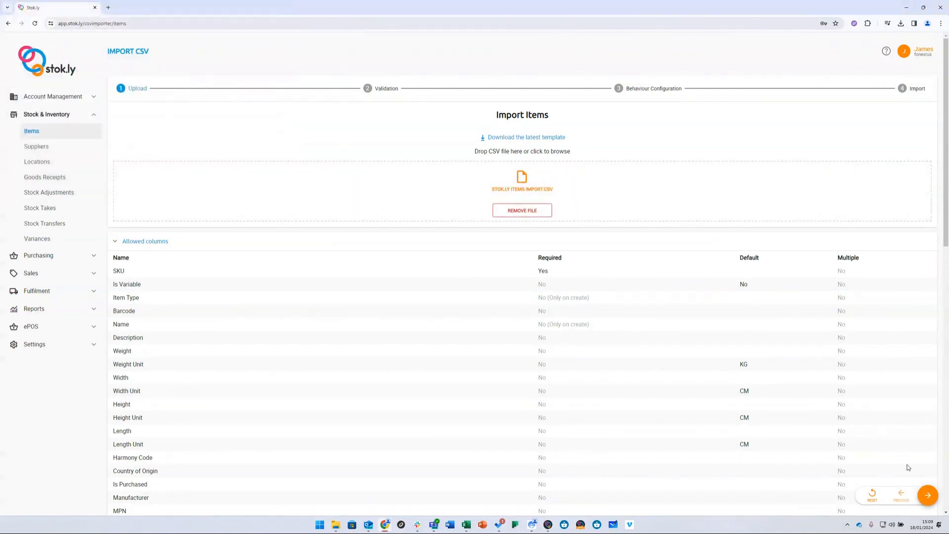
Step: Validate the uploaded items file, set the import behaviour to Create Only and run the import
{"action": "left_click", "coordinate": [925, 499]}
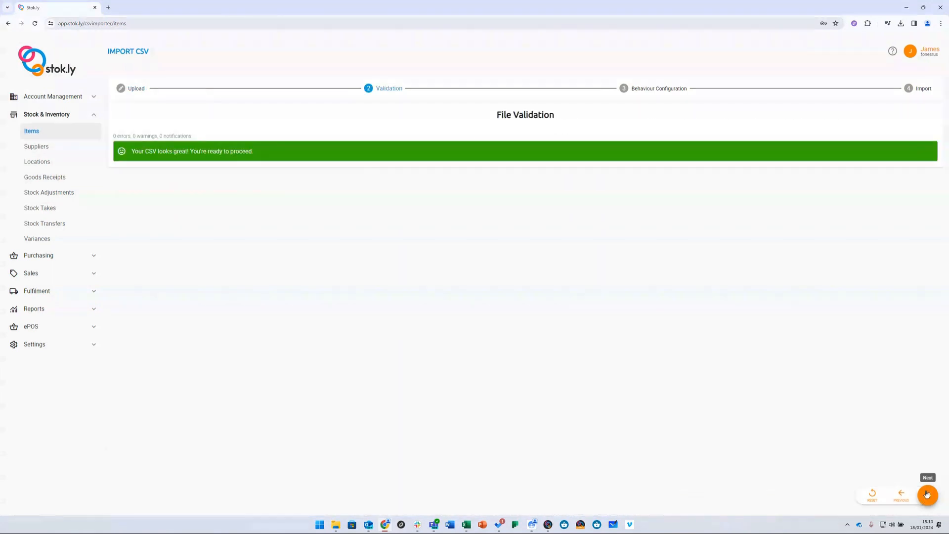
{"action": "left_click", "coordinate": [929, 497]}
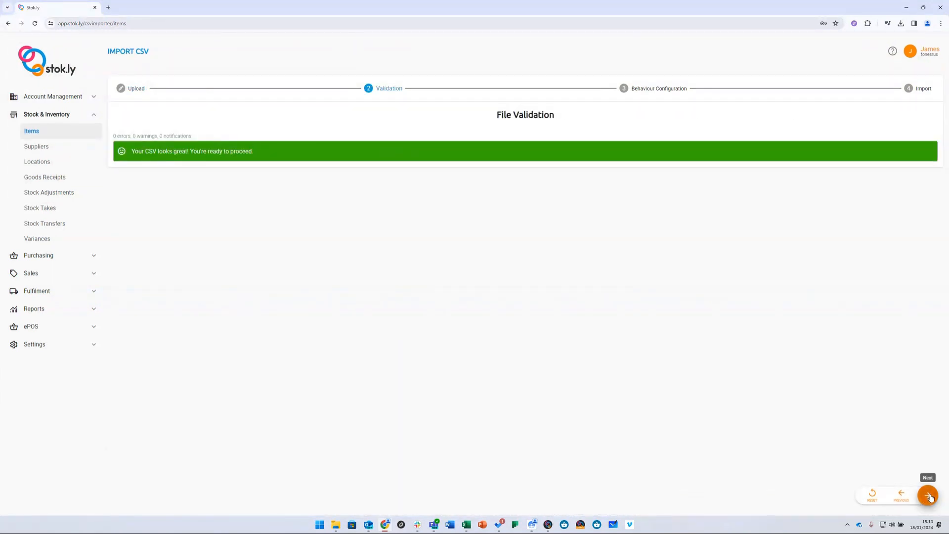
{"action": "left_click", "coordinate": [496, 181]}
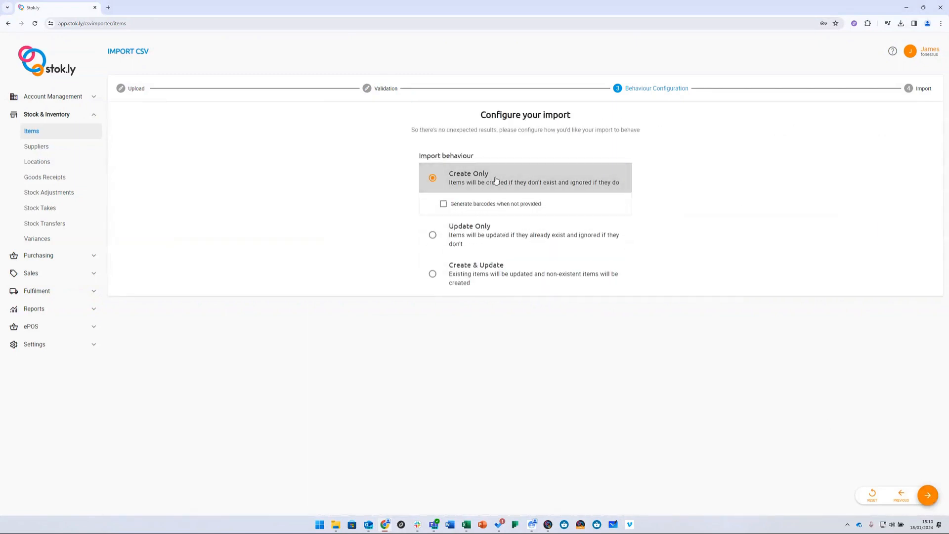
{"action": "left_click", "coordinate": [928, 494]}
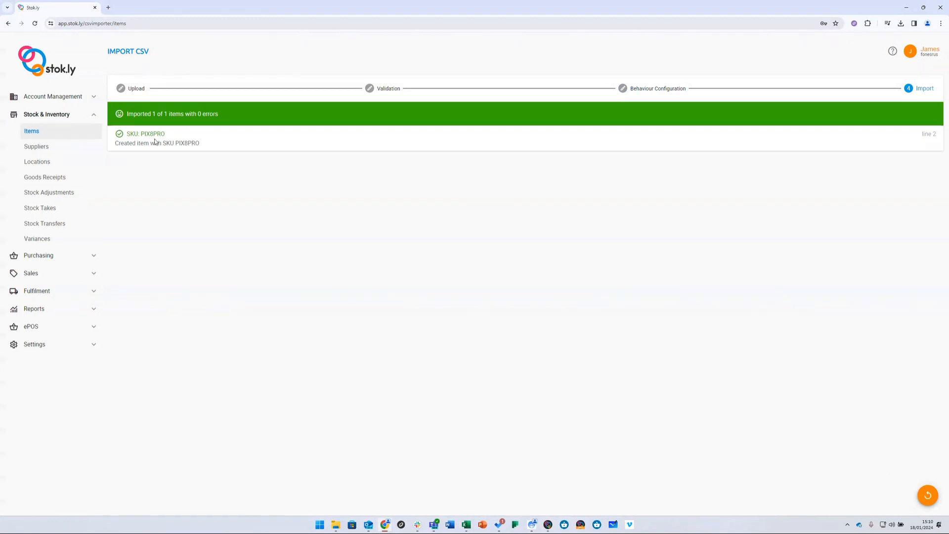
Step: Return to the items list and check the variants under the Pixel 8 Pro item
{"action": "left_click", "coordinate": [33, 133]}
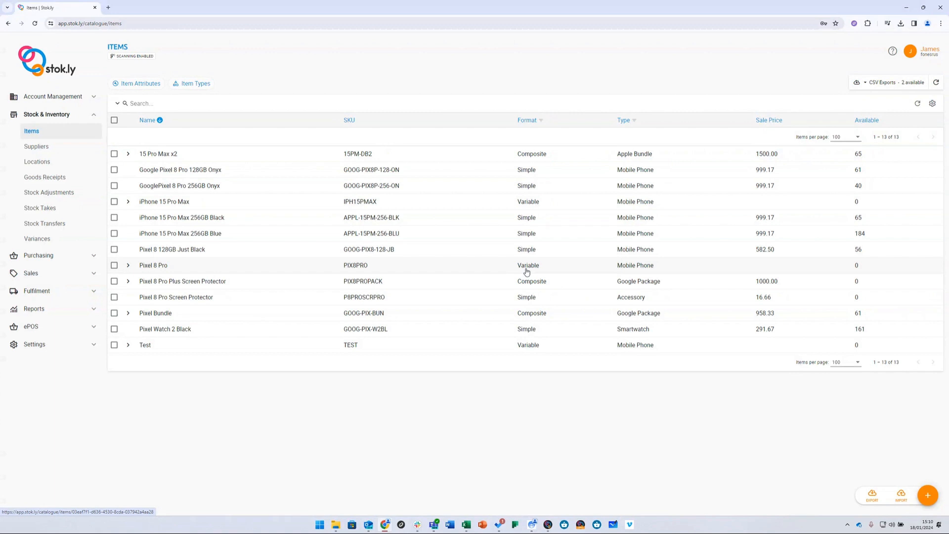
{"action": "left_click", "coordinate": [127, 267]}
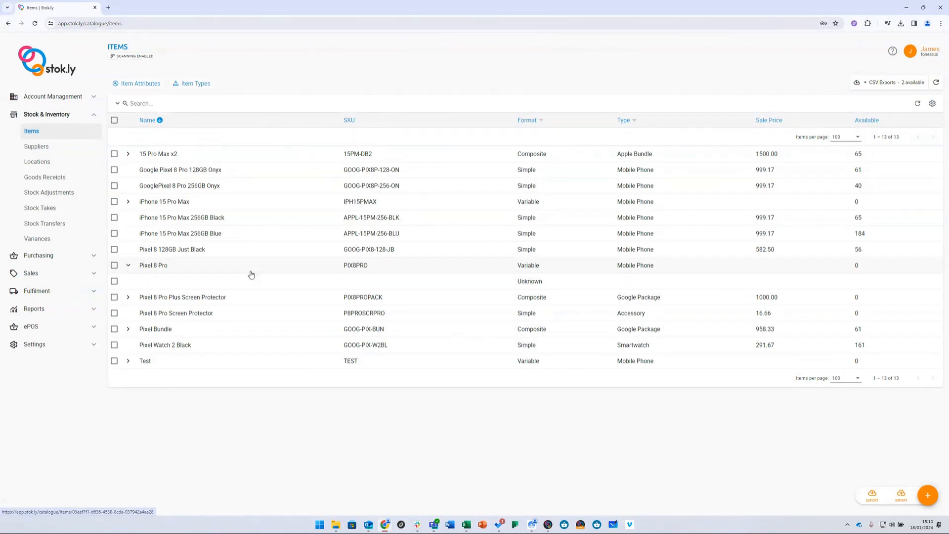
{"action": "left_click", "coordinate": [128, 266]}
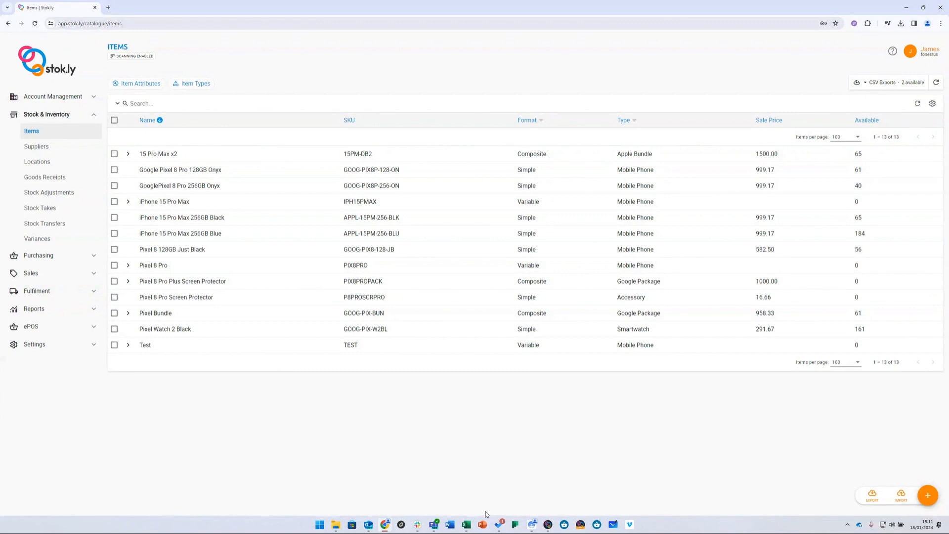
Step: Switch to the Stok.ly Variant Items Import Template workbook in Excel, review its SKU and Variant SKU columns, and return to Stok.ly
{"action": "mouse_move", "coordinate": [468, 522]}
{"action": "left_click", "coordinate": [490, 493]}
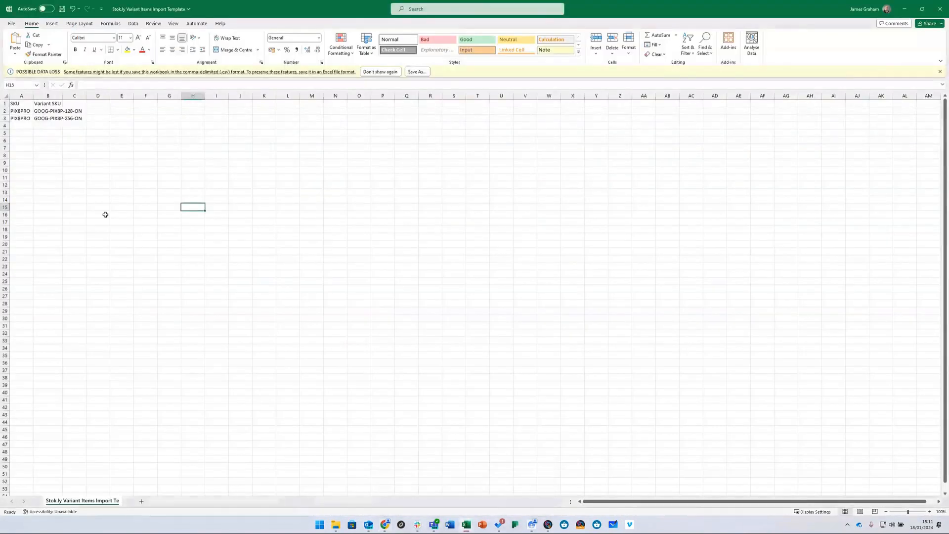
{"action": "left_click", "coordinate": [22, 103]}
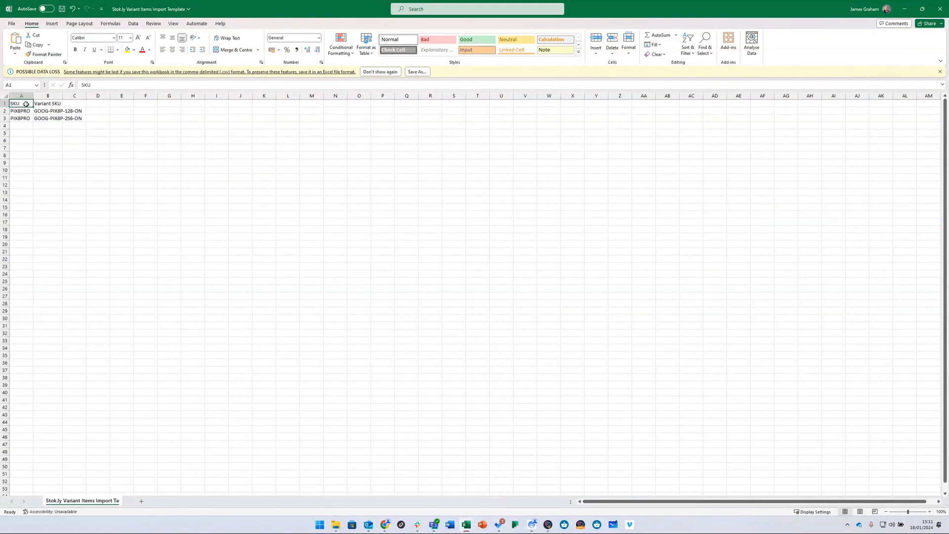
{"action": "left_click", "coordinate": [44, 104]}
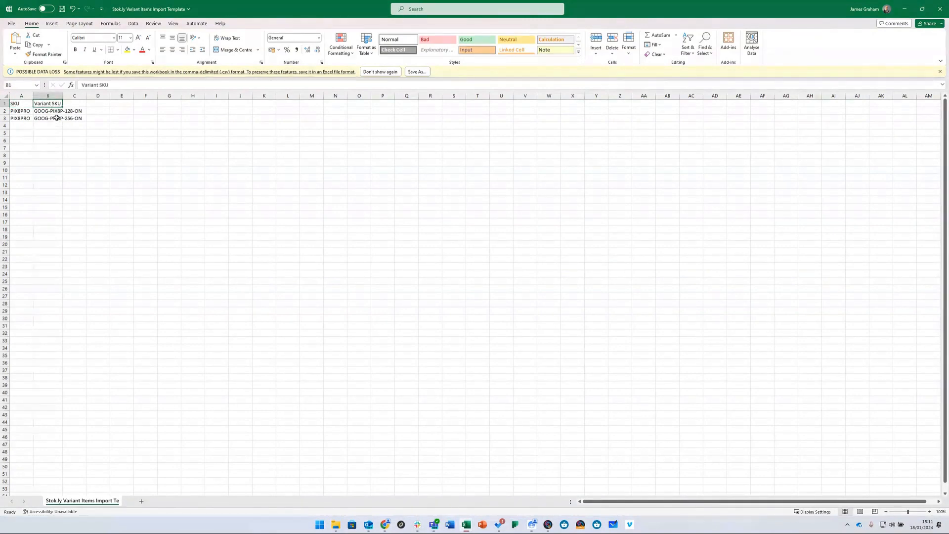
{"action": "left_click_drag", "start_coordinate": [21, 112], "coordinate": [41, 120]}
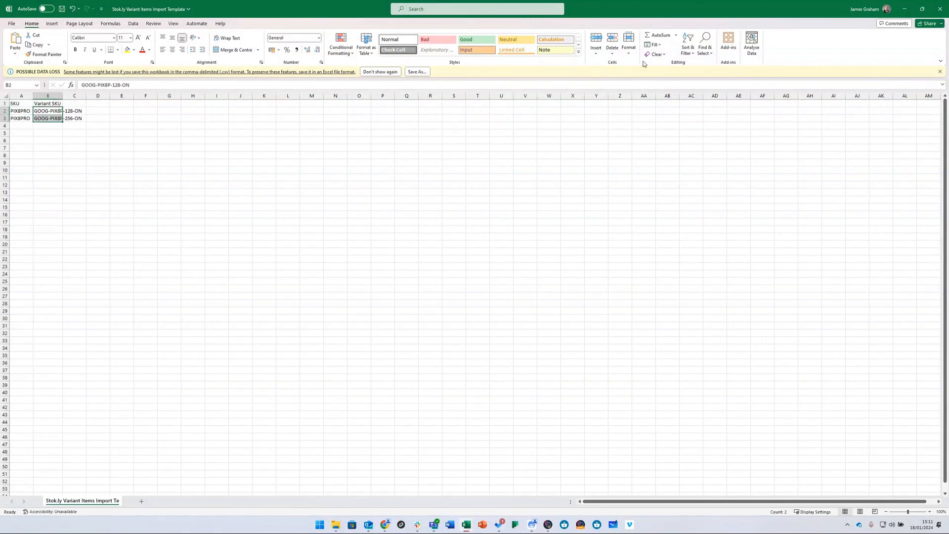
{"action": "left_click", "coordinate": [905, 11]}
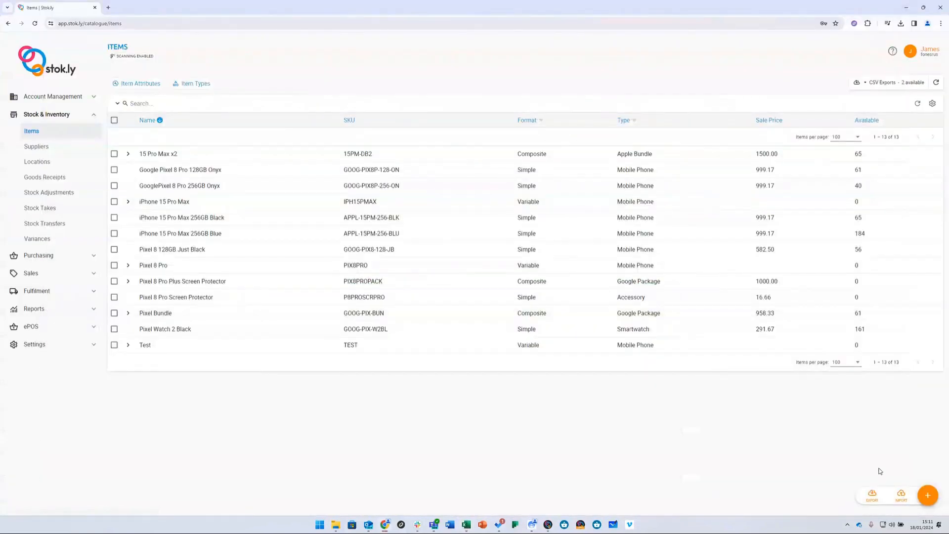
Step: Start a variant items import and load the Stok.ly Variant Items Import Template CSV file
{"action": "left_click", "coordinate": [900, 495]}
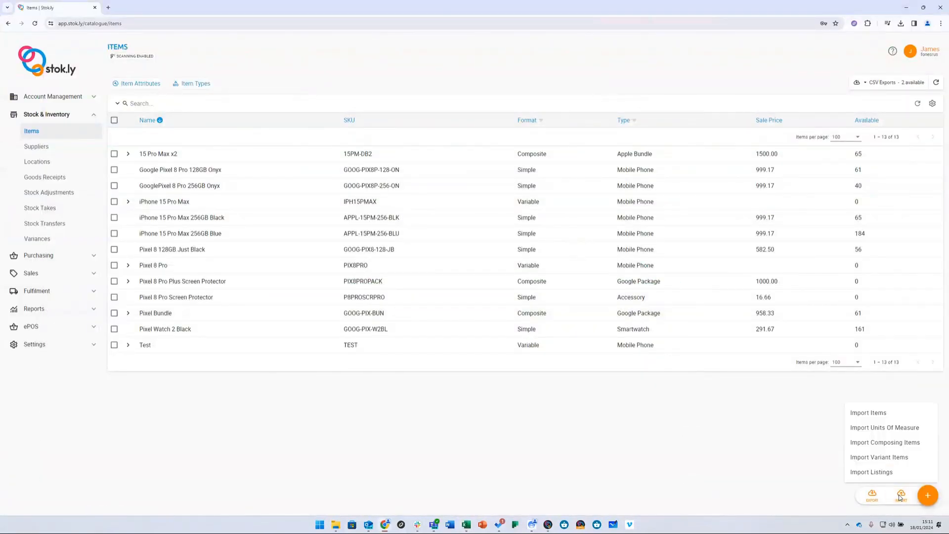
{"action": "left_click", "coordinate": [899, 459]}
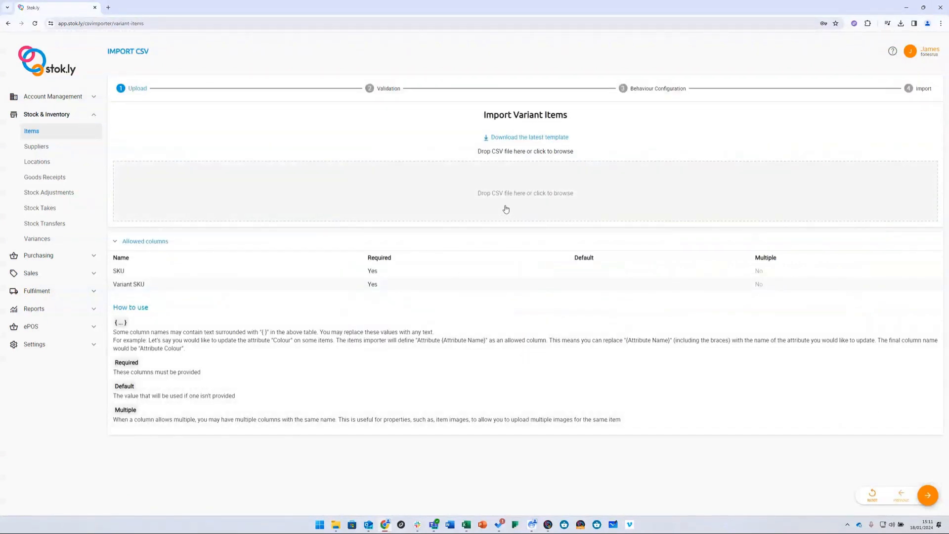
{"action": "left_click", "coordinate": [526, 138]}
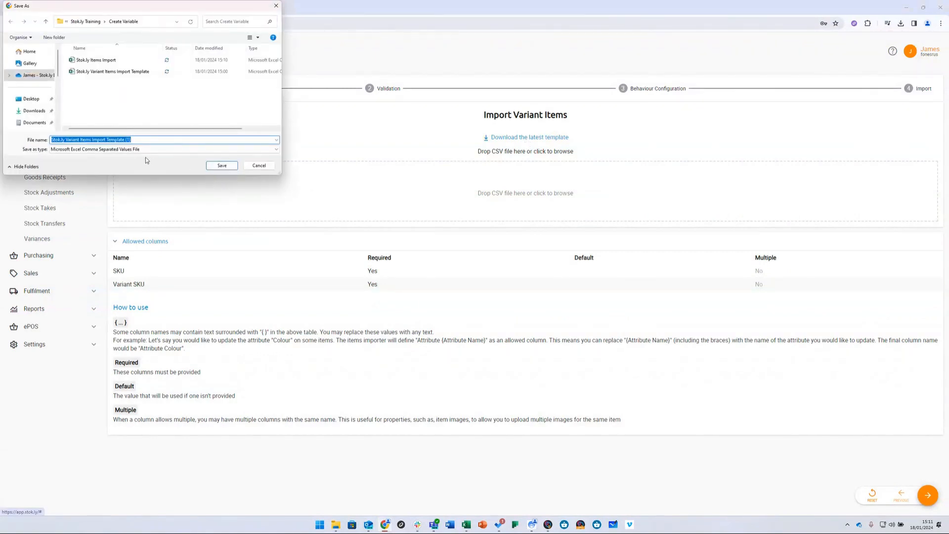
{"action": "left_click", "coordinate": [259, 166]}
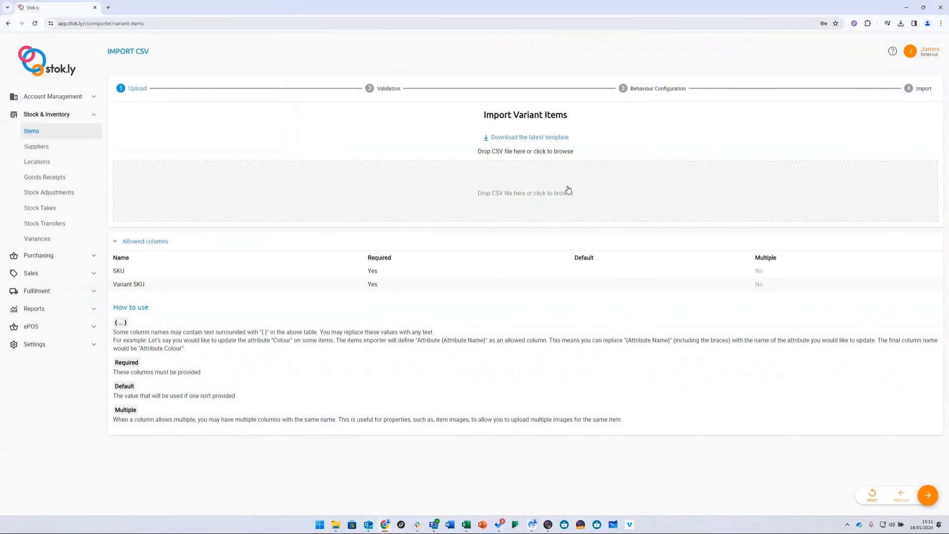
{"action": "left_click", "coordinate": [568, 189]}
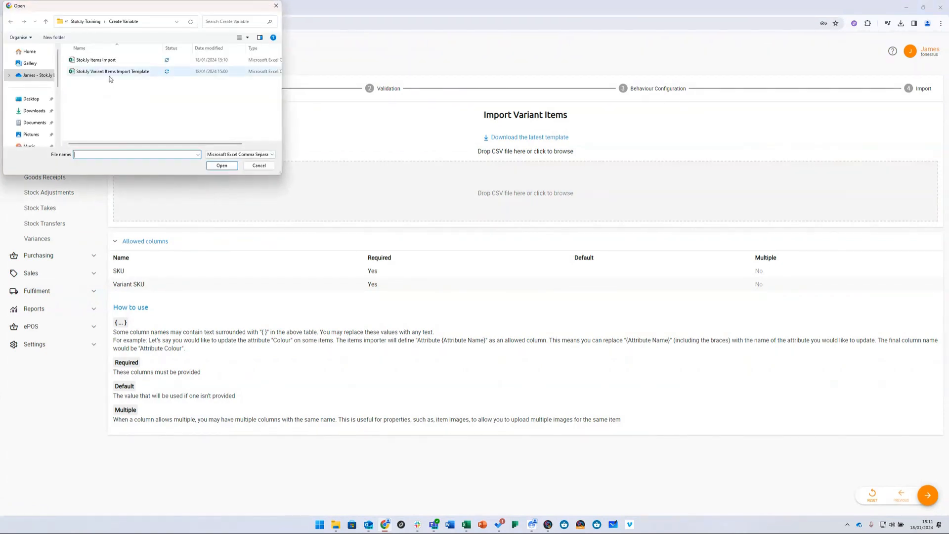
{"action": "left_click", "coordinate": [111, 72]}
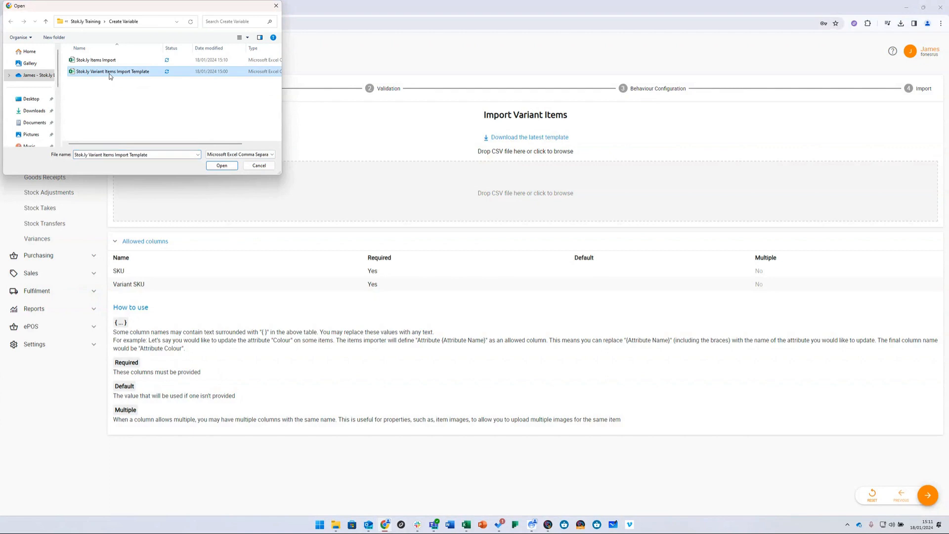
{"action": "double_click", "coordinate": [115, 74]}
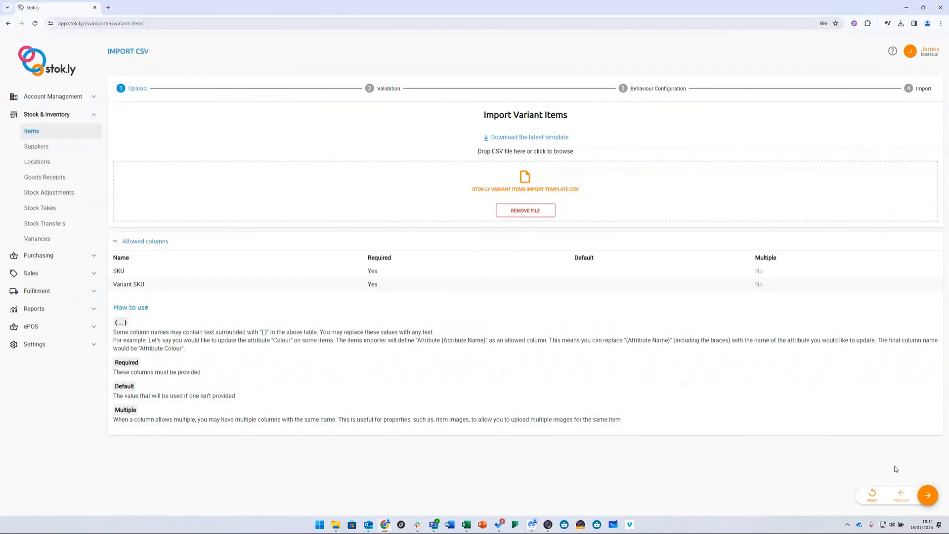
Step: Validate the uploaded variant items file, set the import behaviour to Create Only and run the import
{"action": "left_click", "coordinate": [926, 496]}
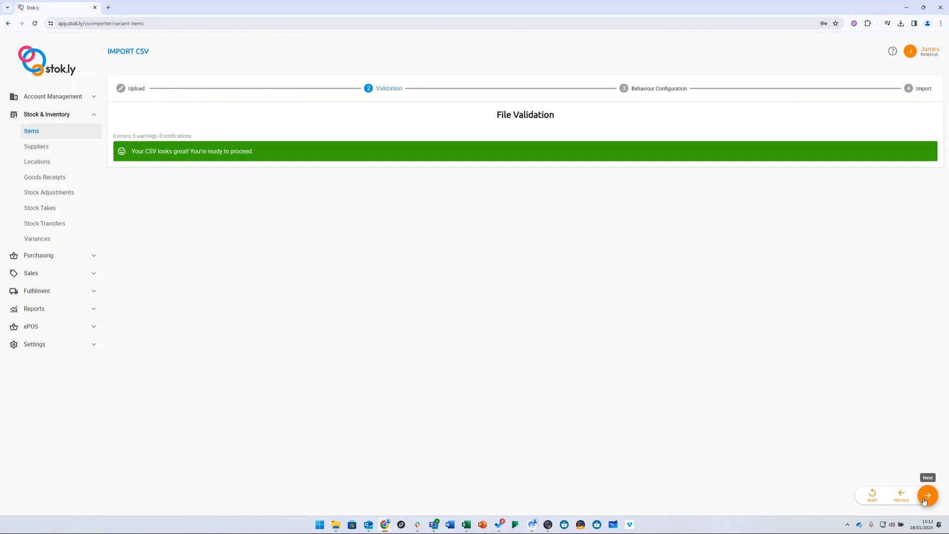
{"action": "left_click", "coordinate": [924, 500]}
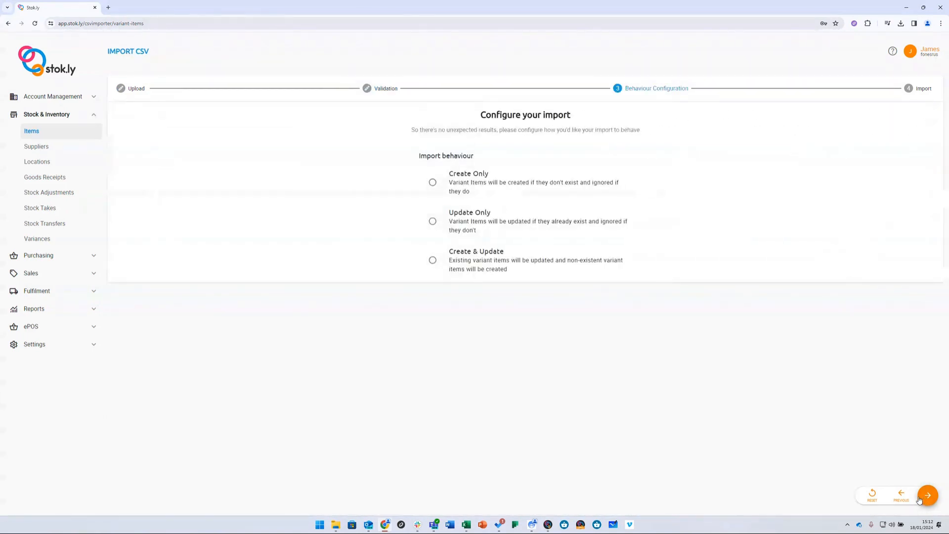
{"action": "left_click", "coordinate": [462, 189]}
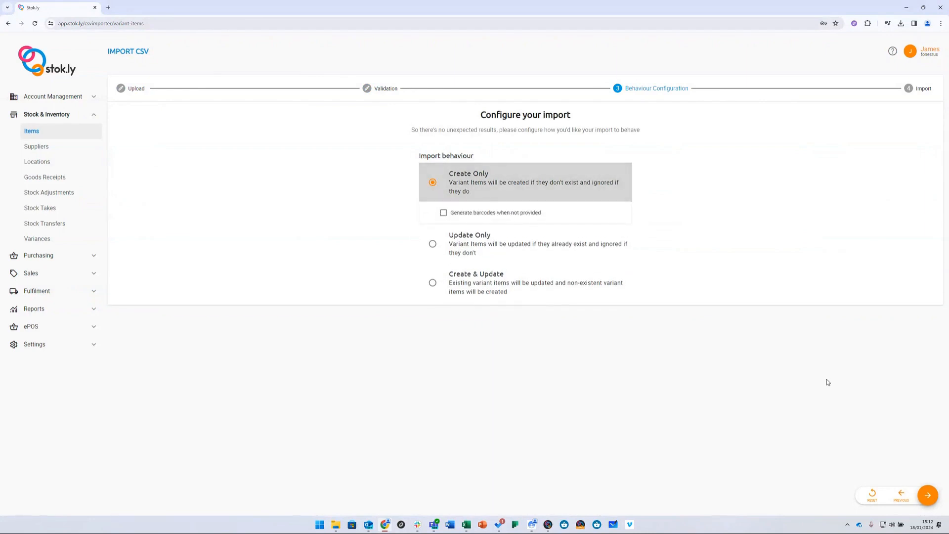
{"action": "left_click", "coordinate": [927, 496]}
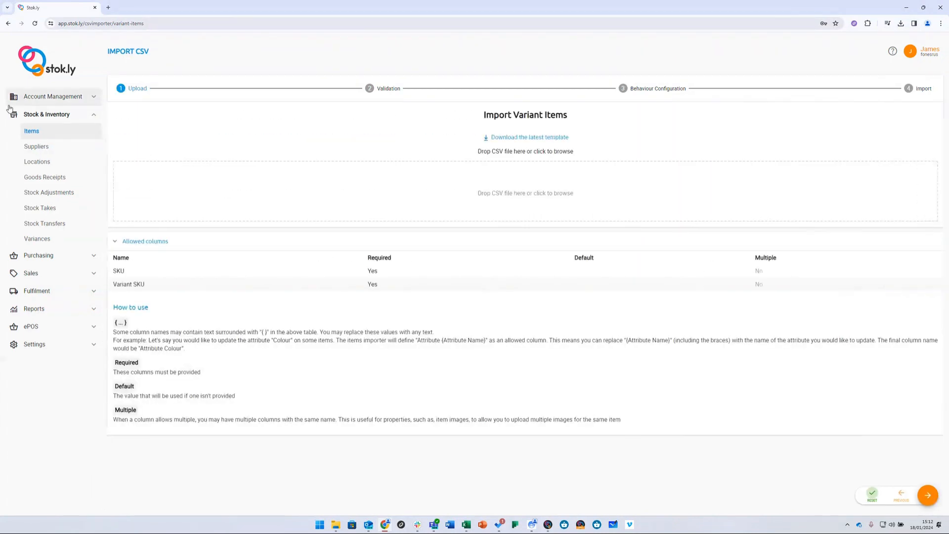
Step: Go back to the items list and check which variant items are linked under Pixel 8 Pro
{"action": "left_click", "coordinate": [33, 131]}
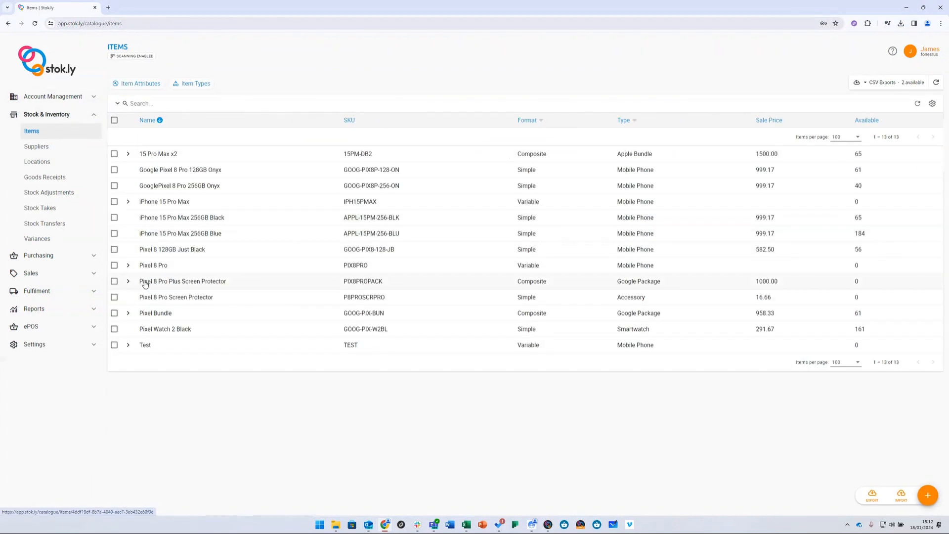
{"action": "left_click", "coordinate": [131, 267]}
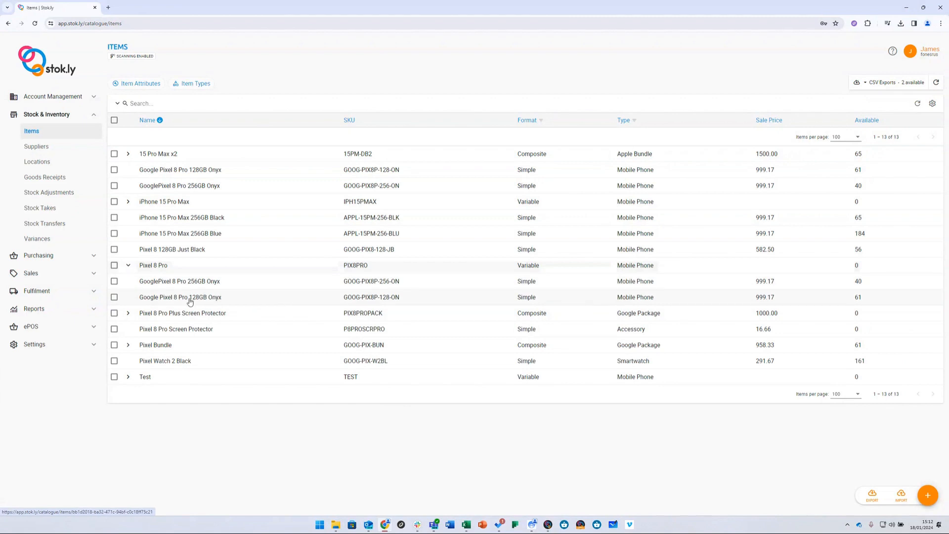
{"action": "left_click", "coordinate": [128, 265]}
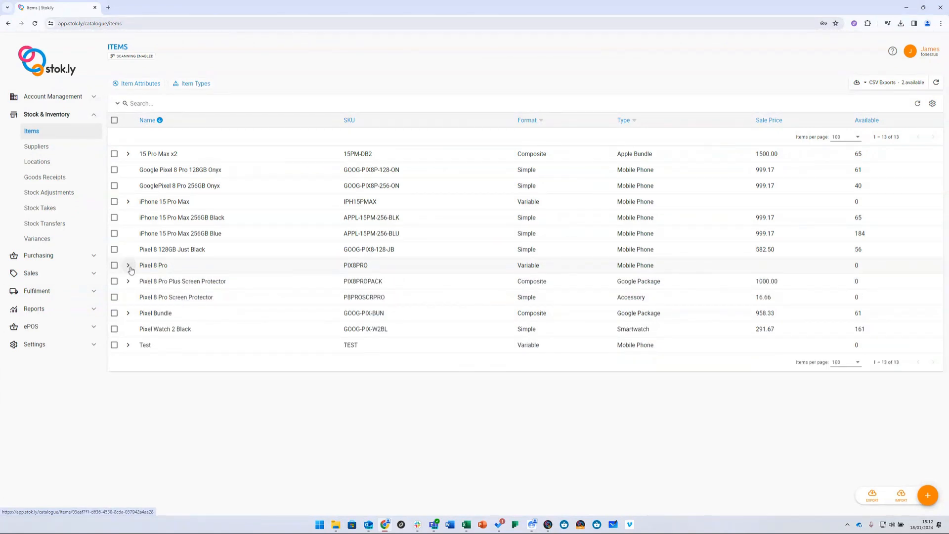